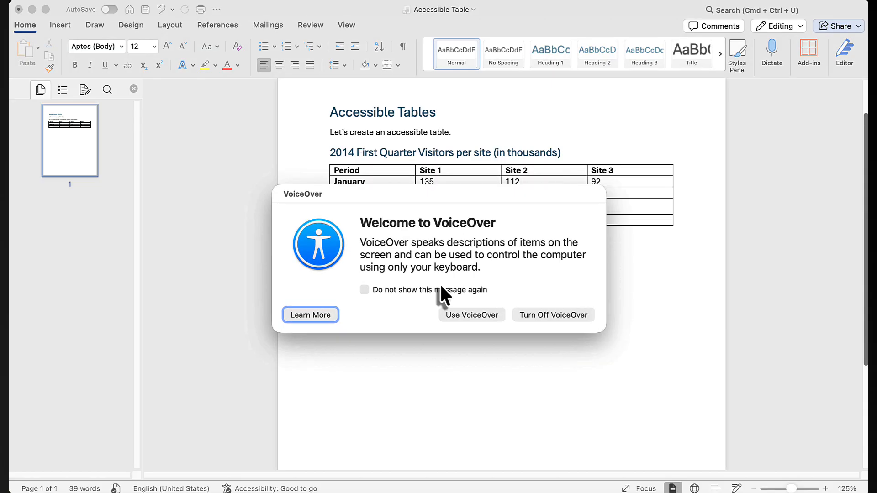
# Start VoiceOver and move the reading position through the document from the intro line to the end below the table
pyautogui.press('super+F5')
pyautogui.click(457, 314)
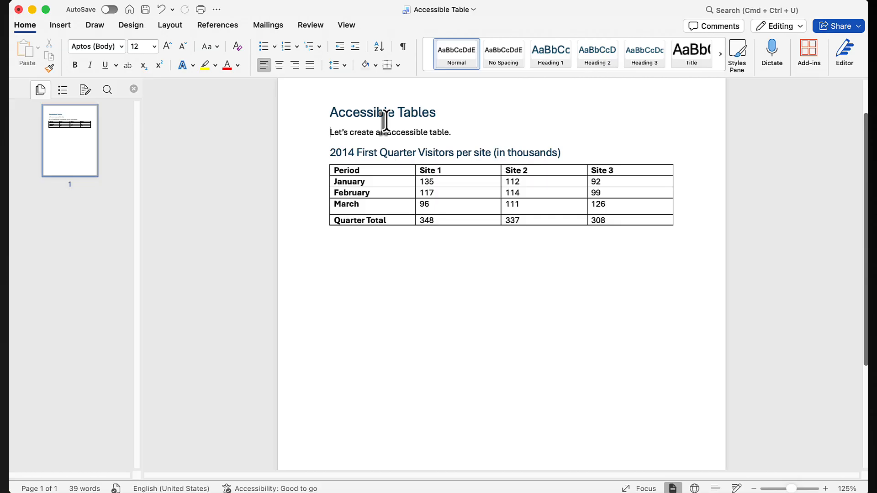
pyautogui.press('super+Right')
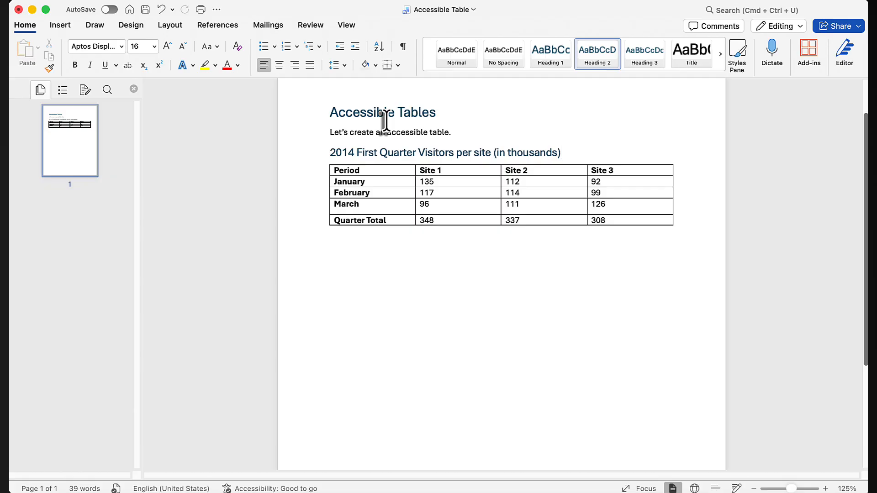
pyautogui.press('super+End')
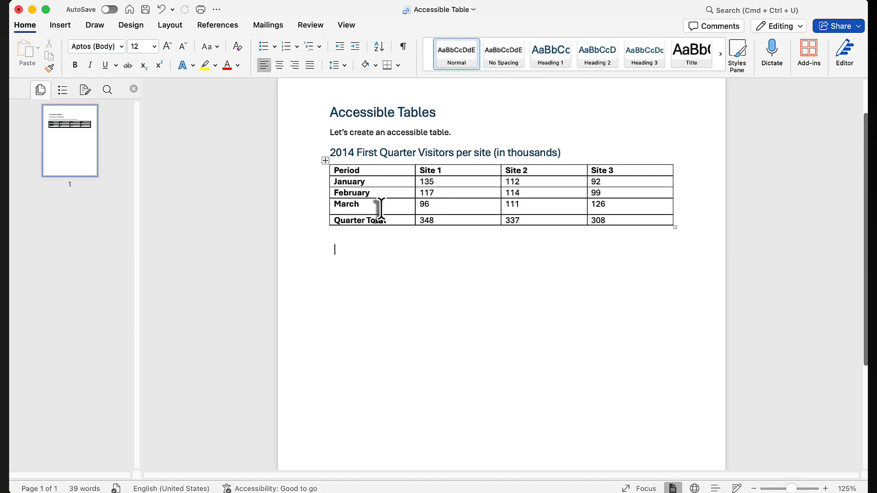
# Examine with VoiceOver how the headings, intro line and visitors table are announced while moving down through the document
pyautogui.click(329, 151)
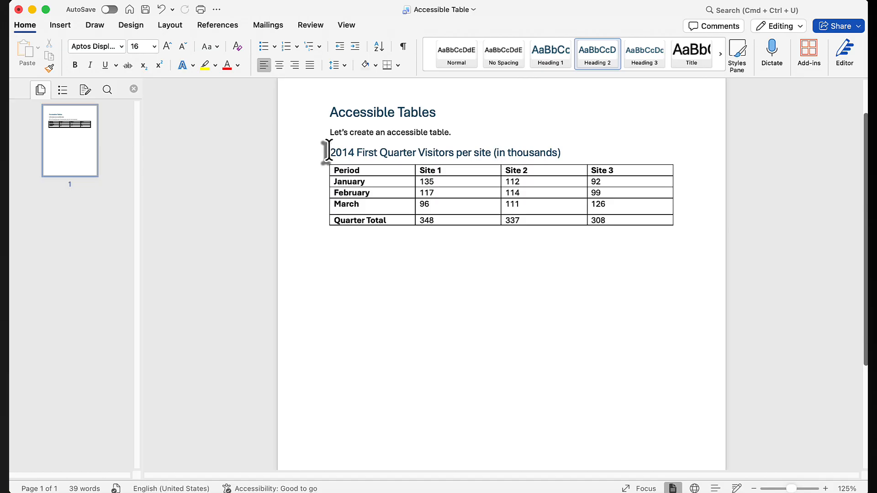
pyautogui.click(509, 204)
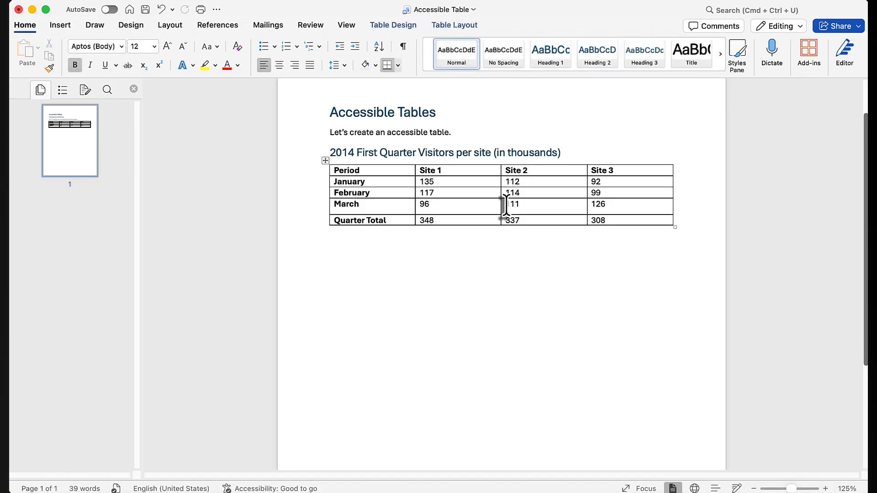
pyautogui.click(332, 112)
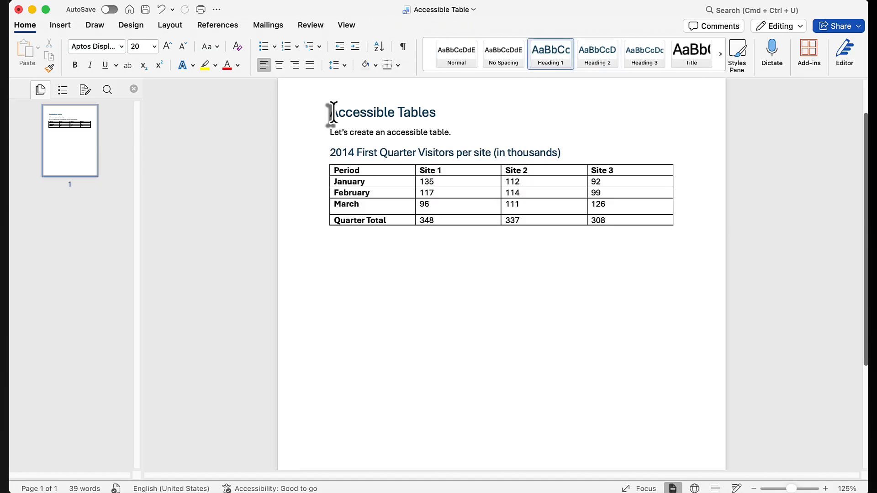
pyautogui.press('Down')
pyautogui.press('Down')
pyautogui.press('Down')
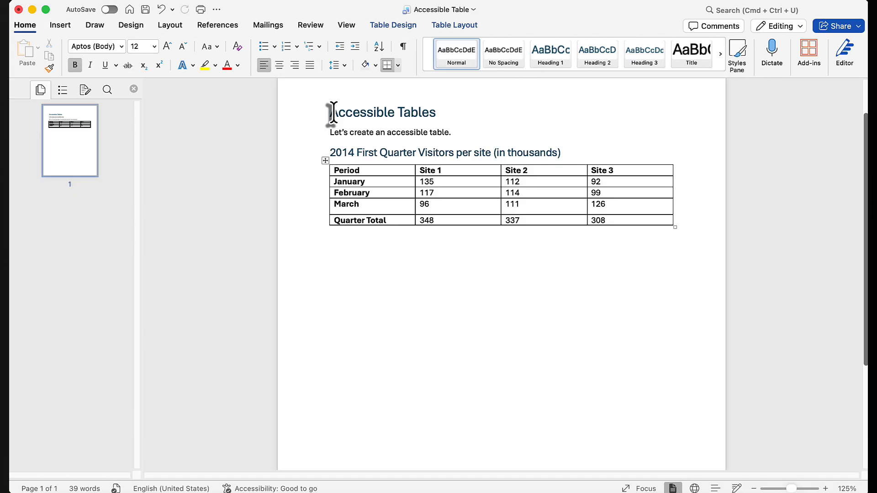
pyautogui.click(446, 113)
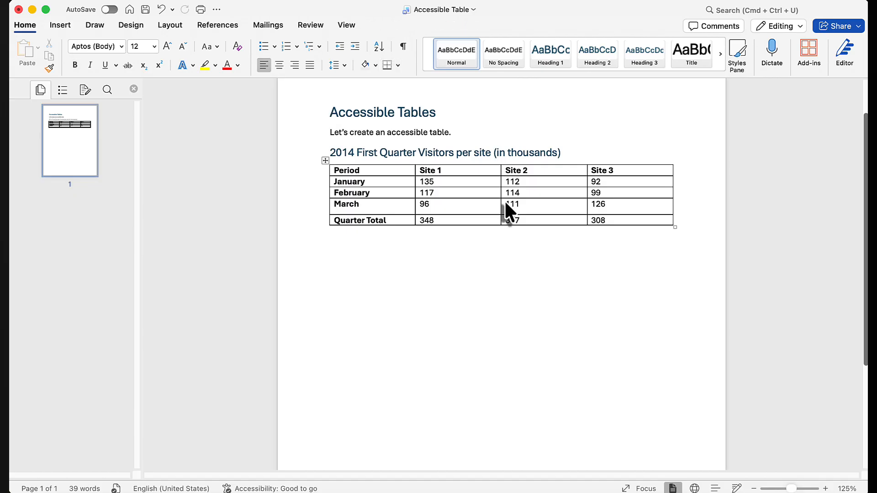
pyautogui.press('Down')
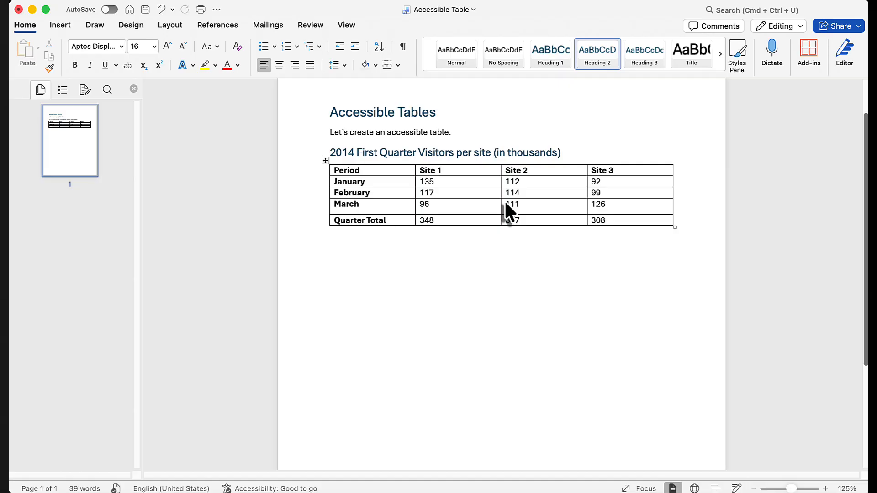
pyautogui.press('Down')
# Read the January and February rows of the visitors table cell by cell with VoiceOver
pyautogui.click(356, 181)
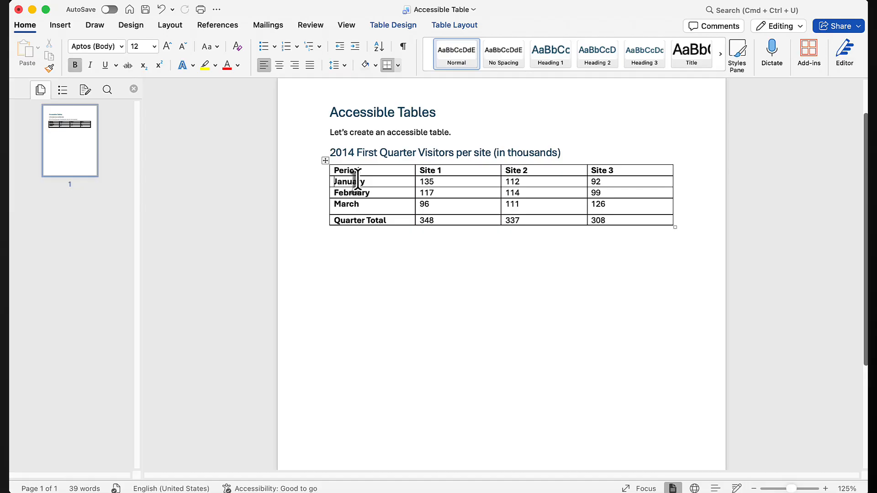
pyautogui.hotkey('ctrl', 'alt', 'Right')
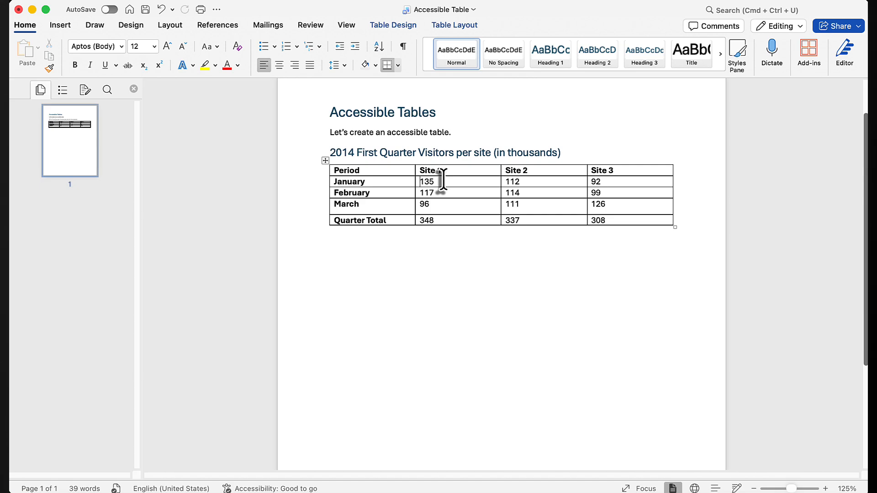
pyautogui.hotkey('ctrl', 'alt', 'Right')
pyautogui.hotkey('ctrl', 'alt', 'Right')
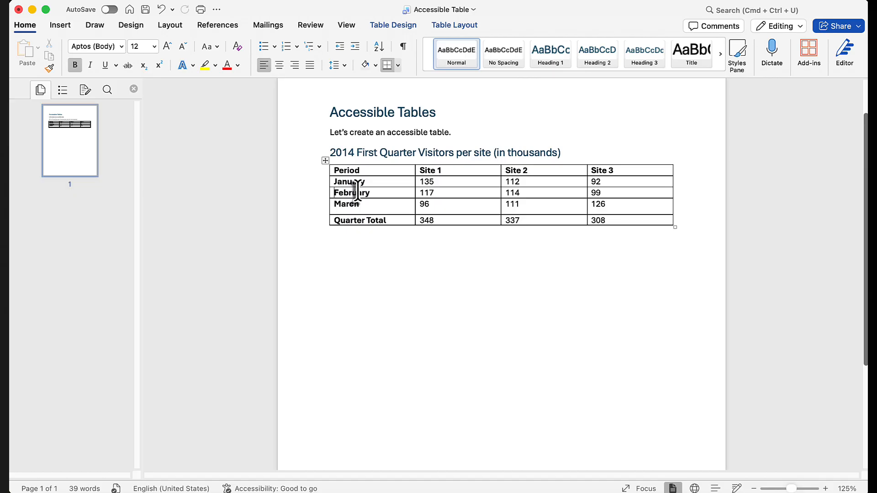
pyautogui.click(420, 192)
pyautogui.hotkey('ctrl', 'alt', 'Right')
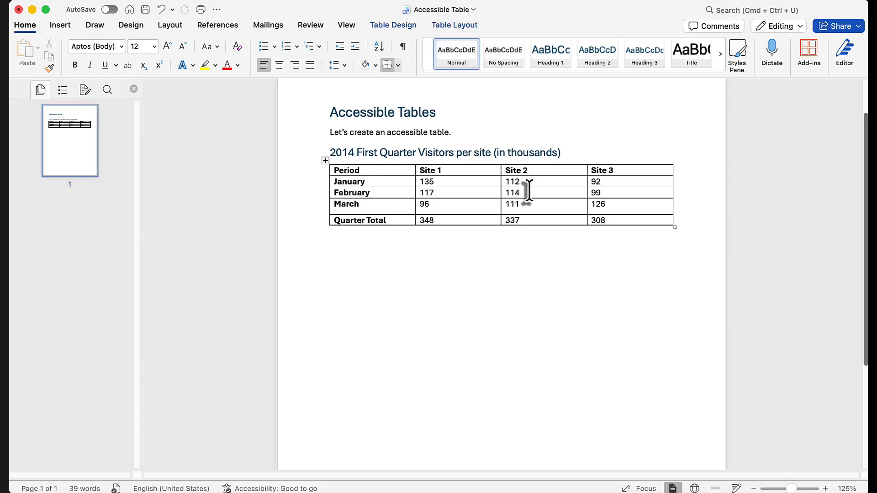
pyautogui.hotkey('ctrl', 'alt', 'Right')
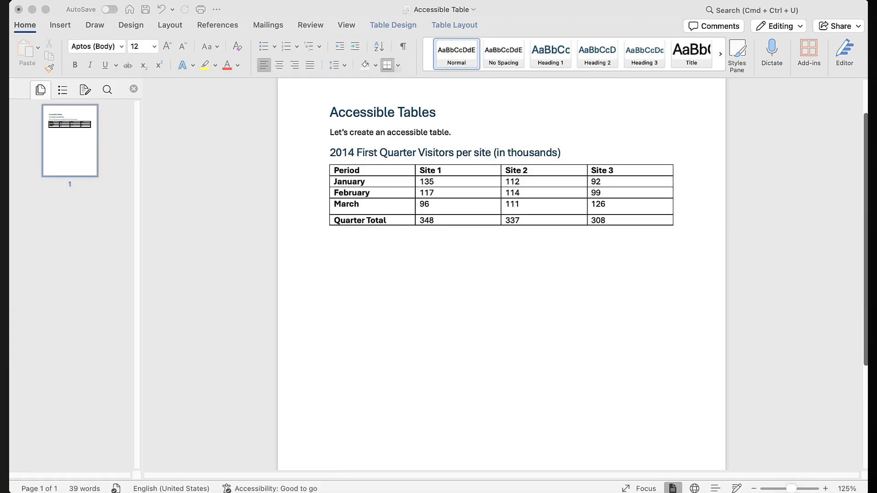
# Insert a new table with four columns and five rows below the existing visitors table
pyautogui.click(354, 276)
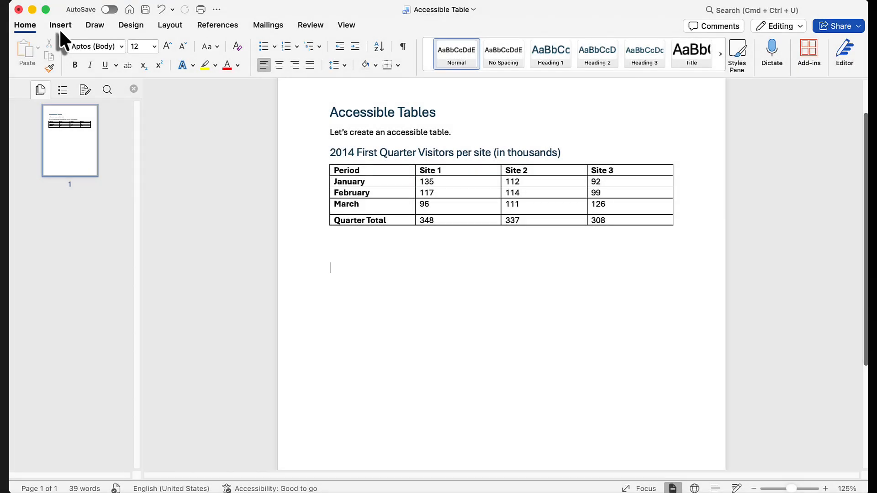
pyautogui.click(59, 28)
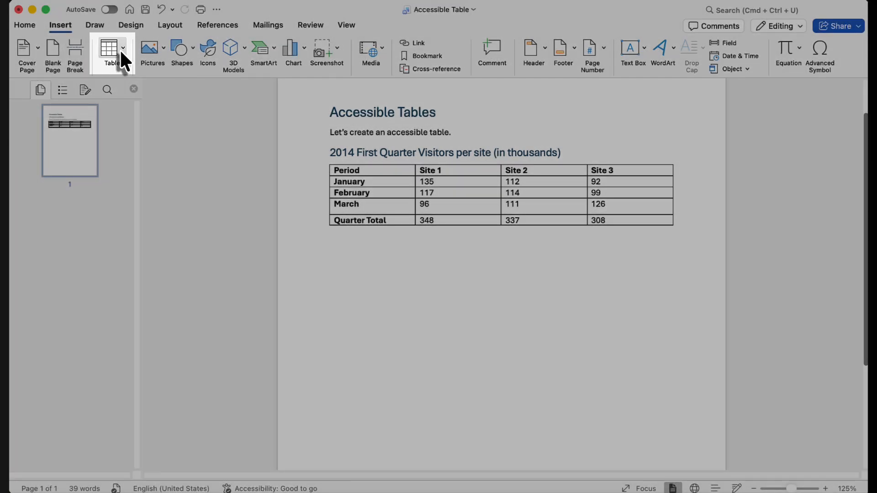
pyautogui.click(121, 48)
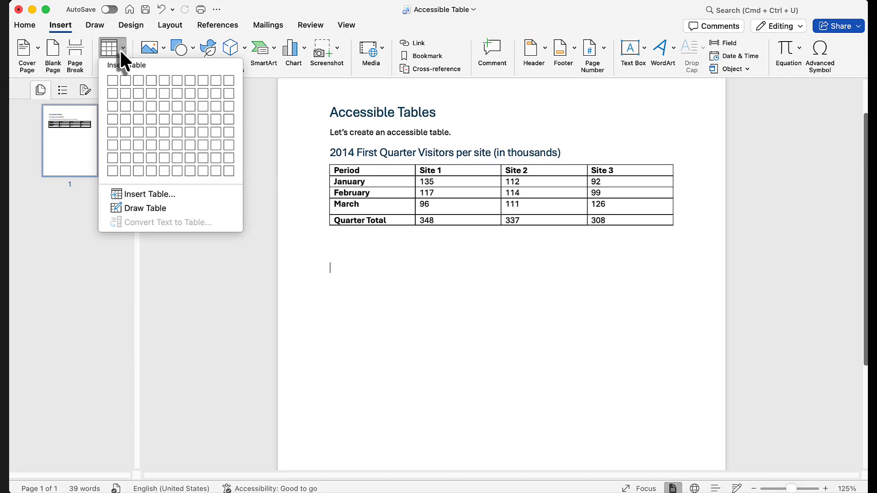
pyautogui.click(151, 132)
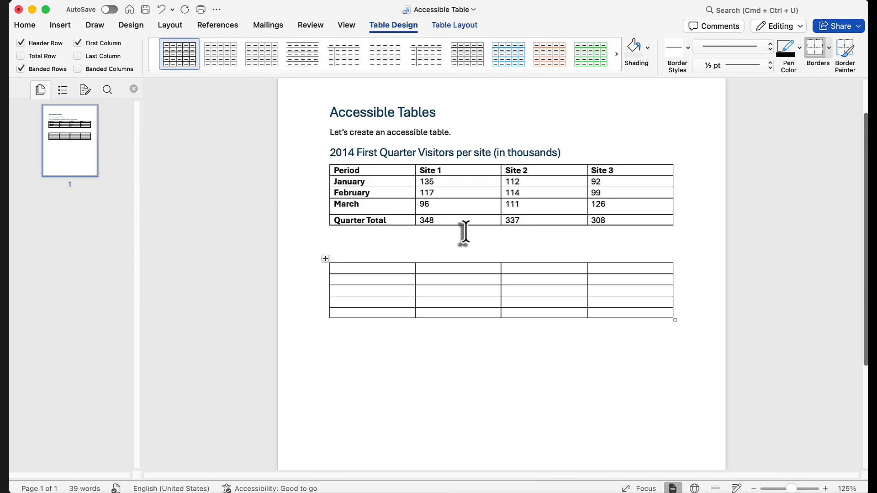
# Fill the new table's first row with Period, Site 1, Site 2, Site 3 and the second with January, 135, 112, 92
pyautogui.write('Period')
pyautogui.press('Tab')
pyautogui.write('Site 1')
pyautogui.press('Tab')
pyautogui.write('Site 2')
pyautogui.press('Tab')
pyautogui.write('Site 3\tJanuary\t135\t112\t92')
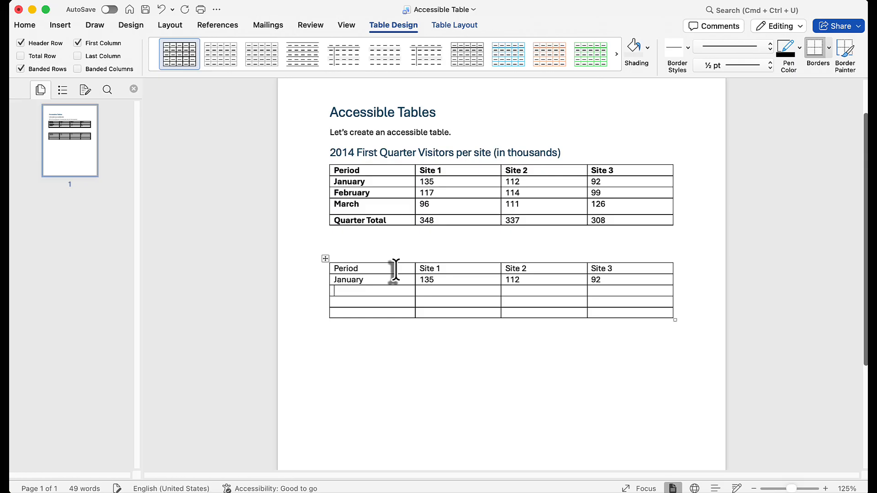
# Fill the remaining rows: February 117, 114, 99; March 96, 111, 126; Quarter Total 348, 337, 308
pyautogui.write('\tFebruary\t117\t114\t99\tMarch\t96\t111\t126\tQuarter Total\t348\t337\t308')
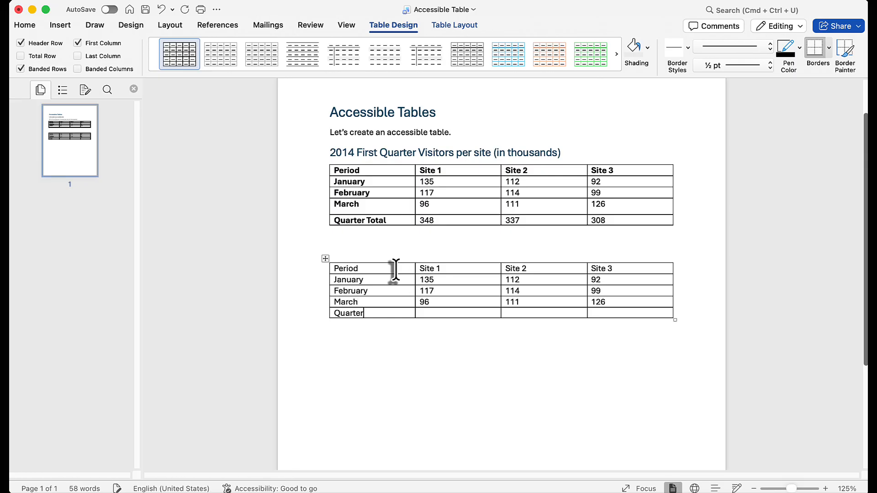
pyautogui.click(525, 352)
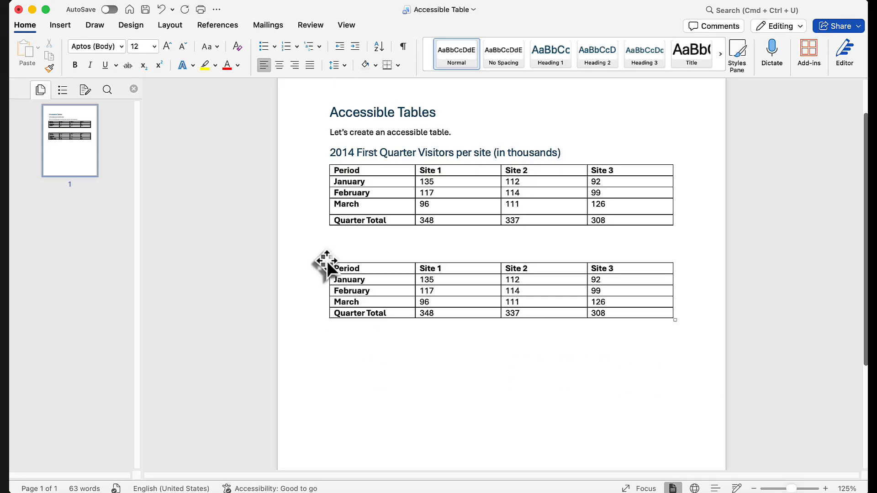
# Add the caption "Table 1 - Accessible Table" above the new table, using the Table label
pyautogui.click(325, 260)
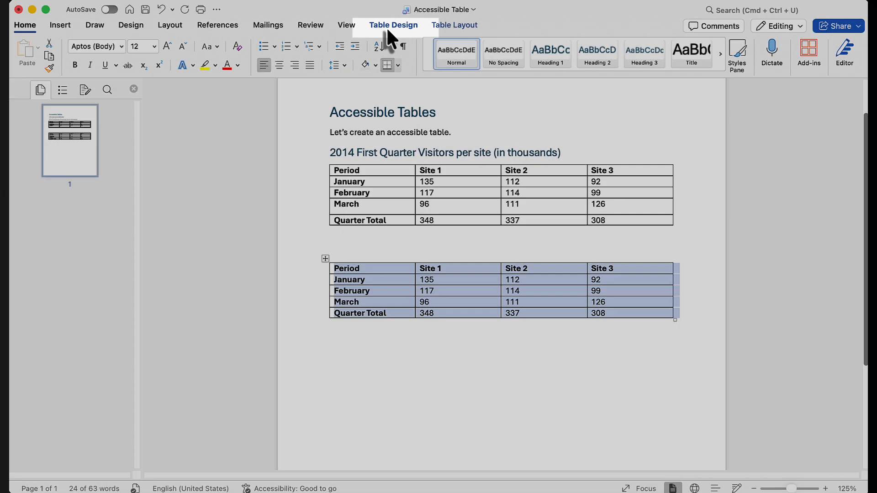
pyautogui.click(387, 28)
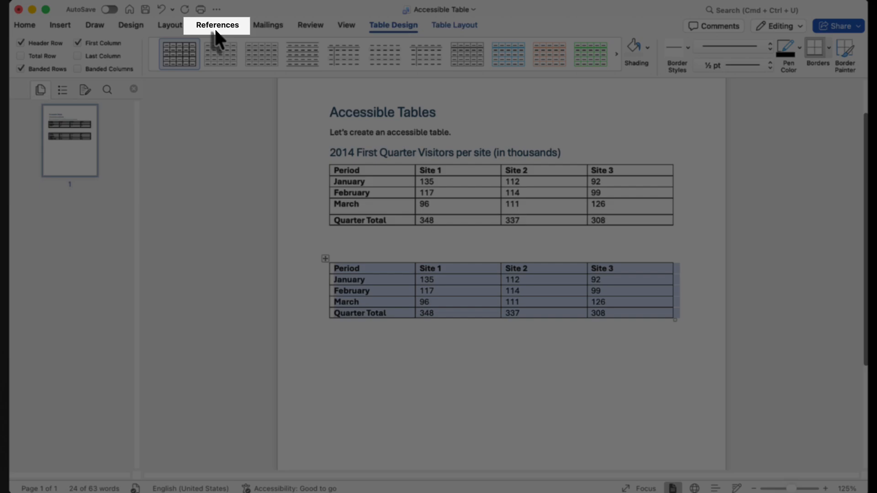
pyautogui.click(218, 27)
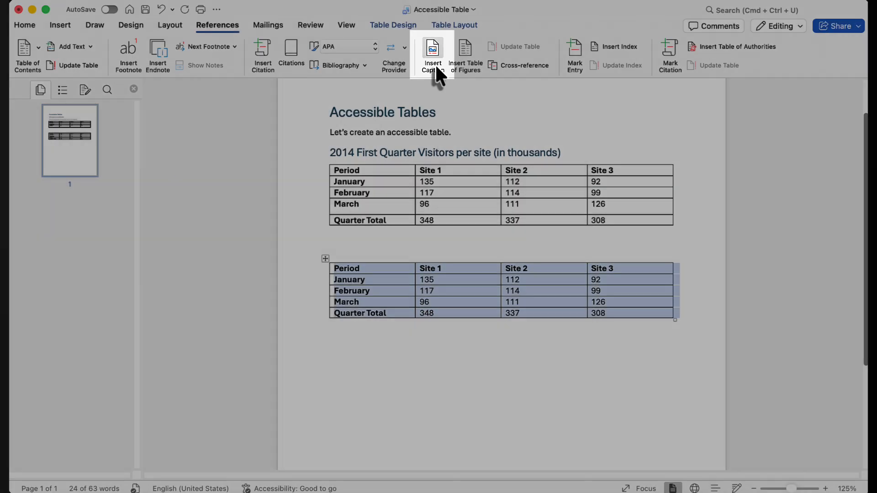
pyautogui.click(435, 64)
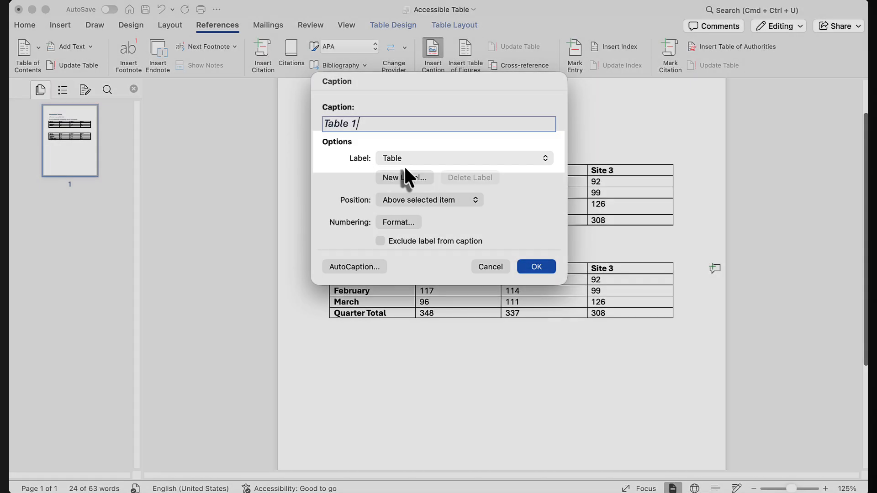
pyautogui.click(421, 160)
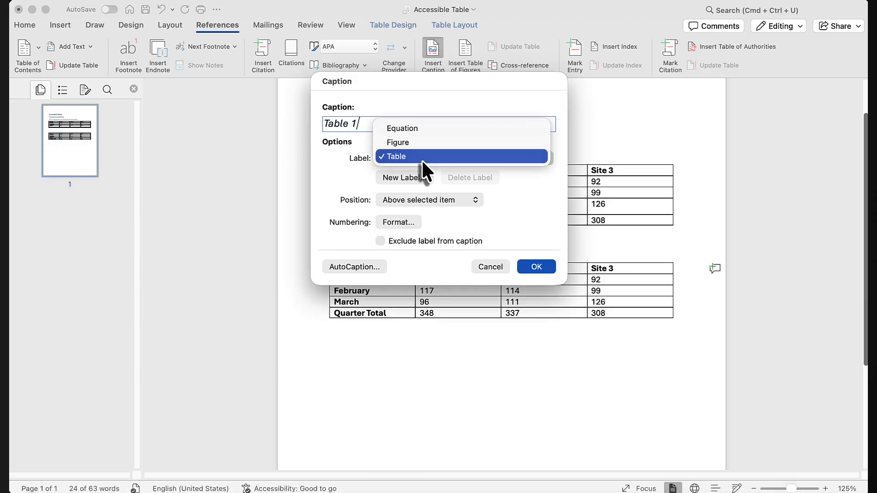
pyautogui.click(422, 160)
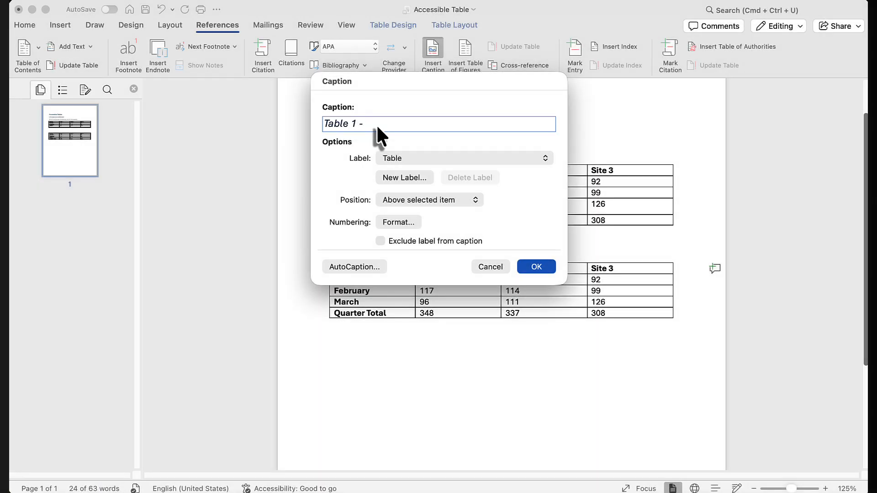
pyautogui.write('cessible Table')
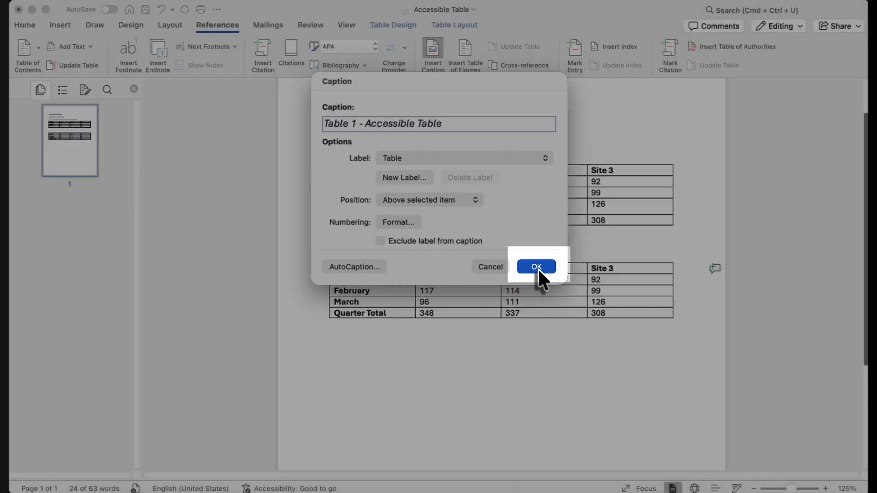
pyautogui.click(538, 268)
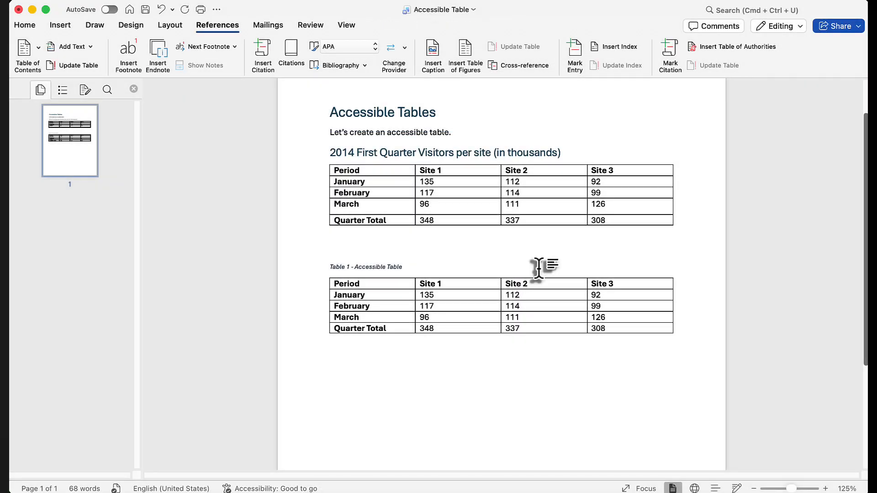
# Set the new table's first row to repeat as header row at the top of each page
pyautogui.moveTo(630, 281); pyautogui.dragTo(540, 281)
pyautogui.click(602, 282)
pyautogui.moveTo(624, 281); pyautogui.dragTo(393, 285)
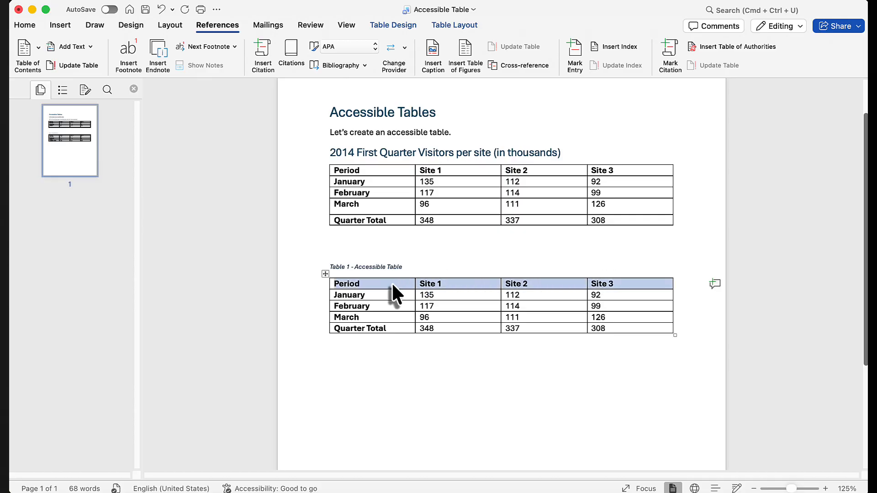
pyautogui.rightClick(392, 292)
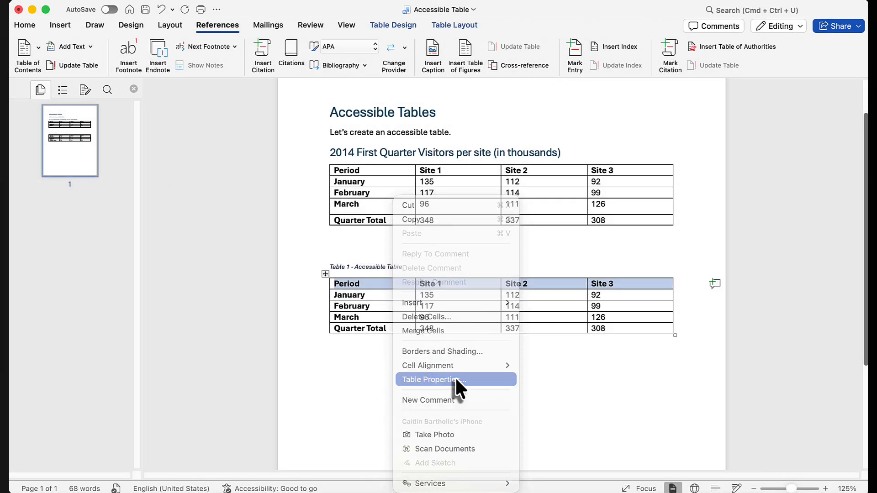
pyautogui.click(455, 383)
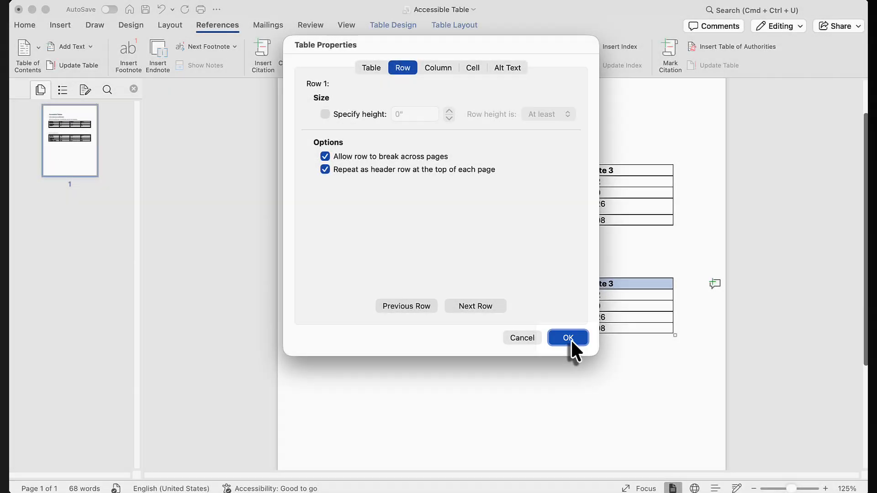
pyautogui.click(570, 339)
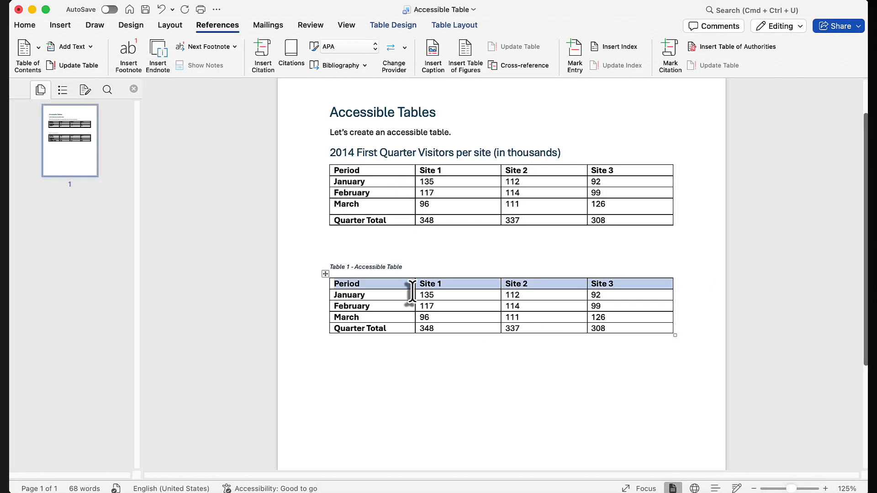
# Turn off allowing rows to break across pages for the whole captioned second table
pyautogui.click(324, 275)
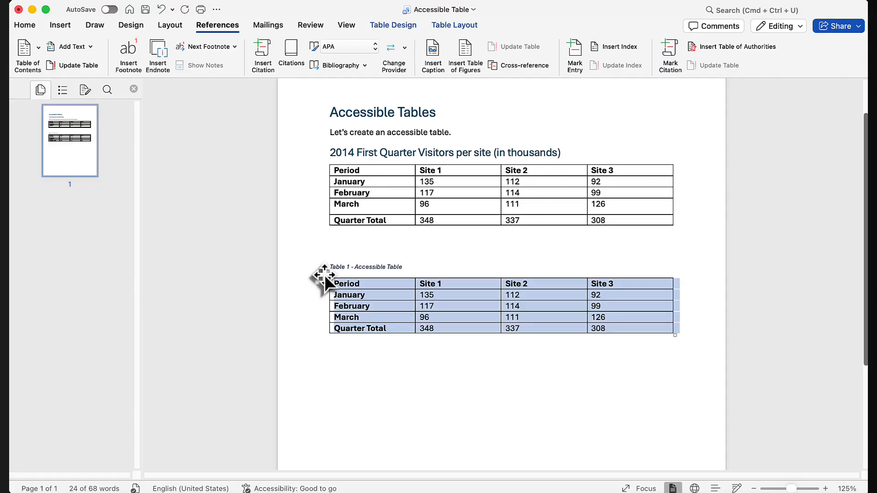
pyautogui.rightClick(325, 275)
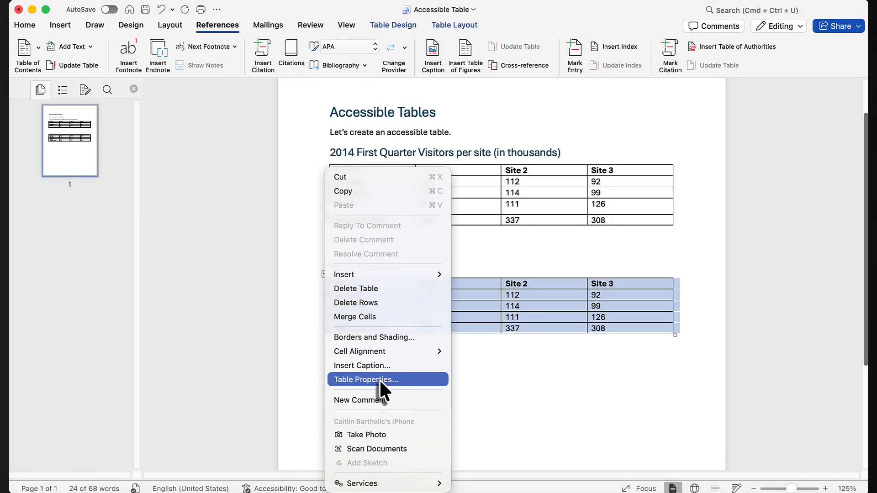
pyautogui.click(379, 379)
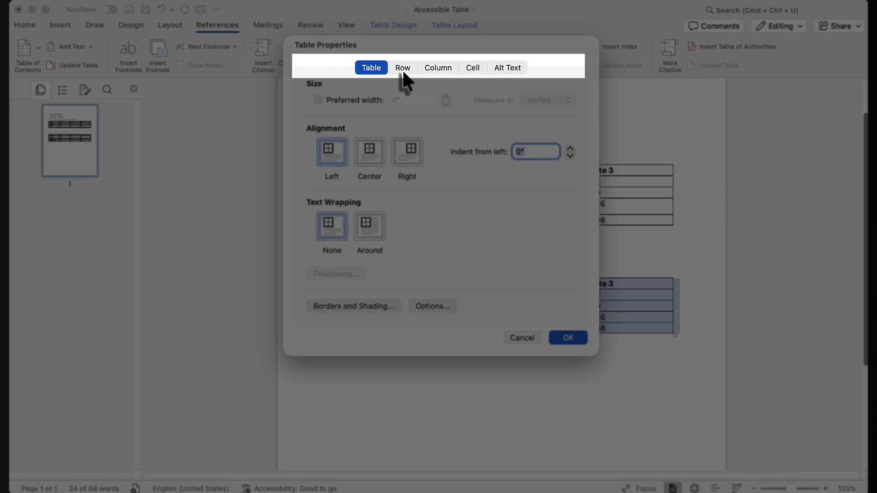
pyautogui.click(404, 72)
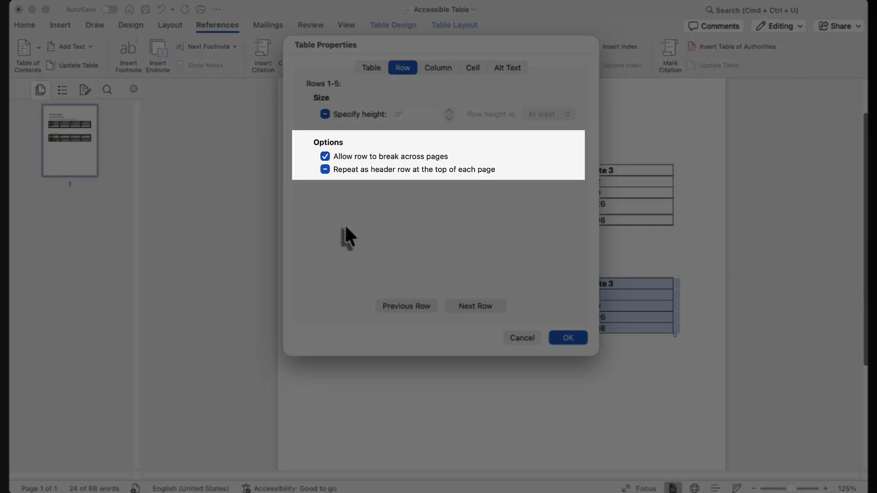
pyautogui.click(324, 156)
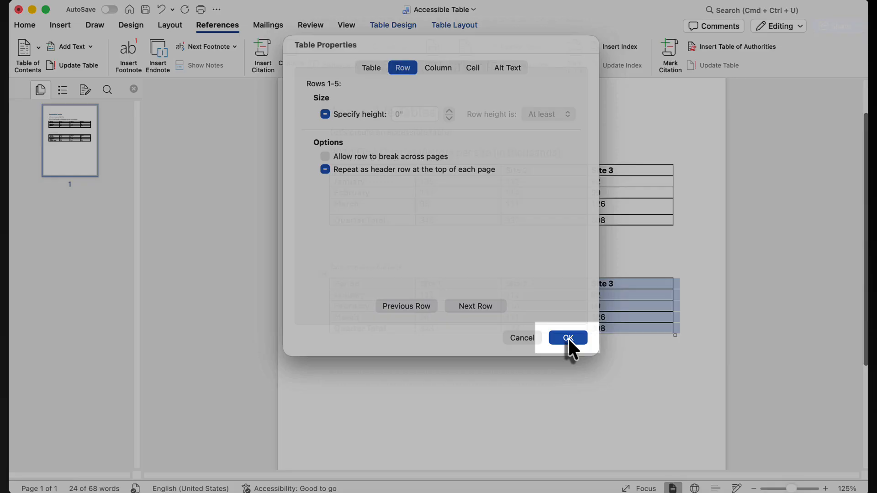
pyautogui.click(568, 339)
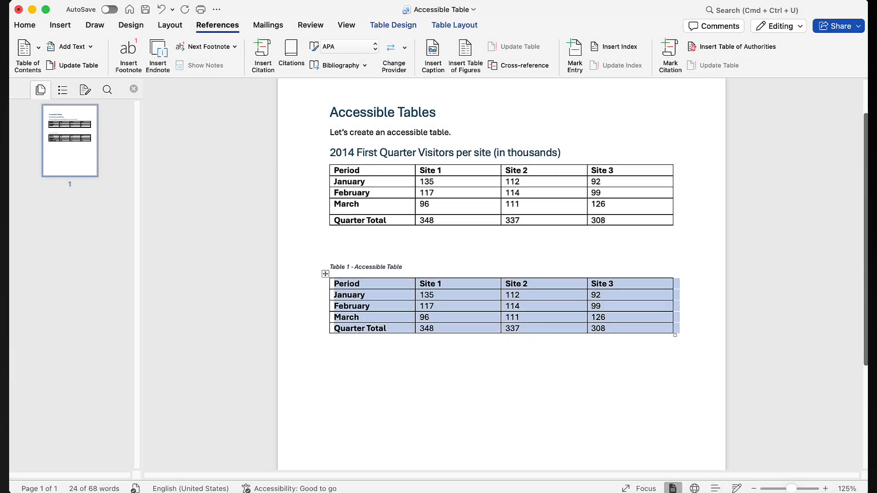
pyautogui.click(453, 399)
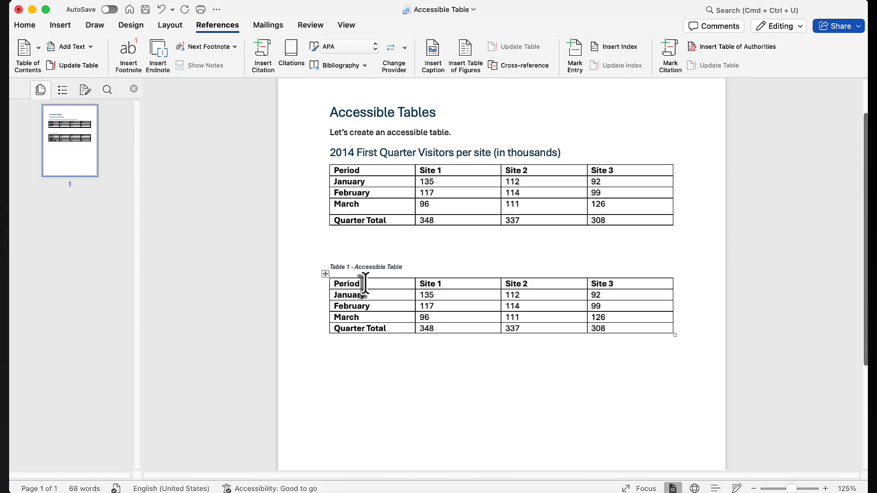
# Add a bookmark named title_accessible_table in the Period header cell of the second table
pyautogui.click(365, 284)
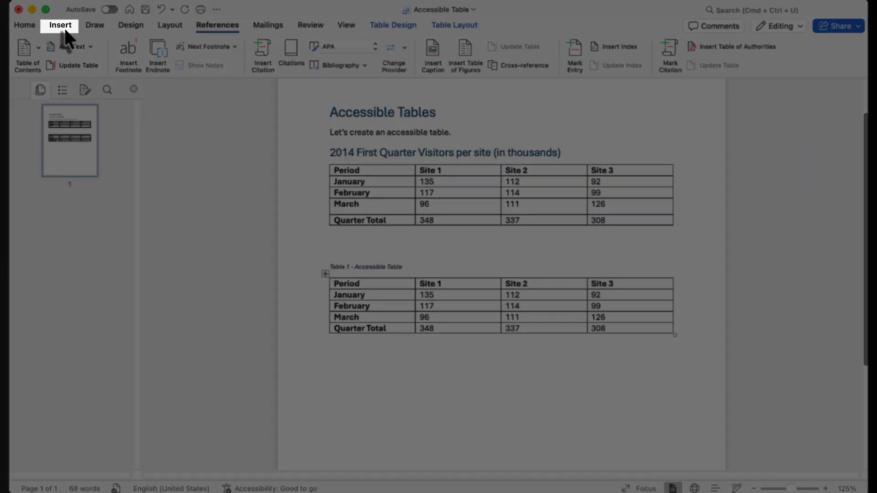
pyautogui.click(64, 28)
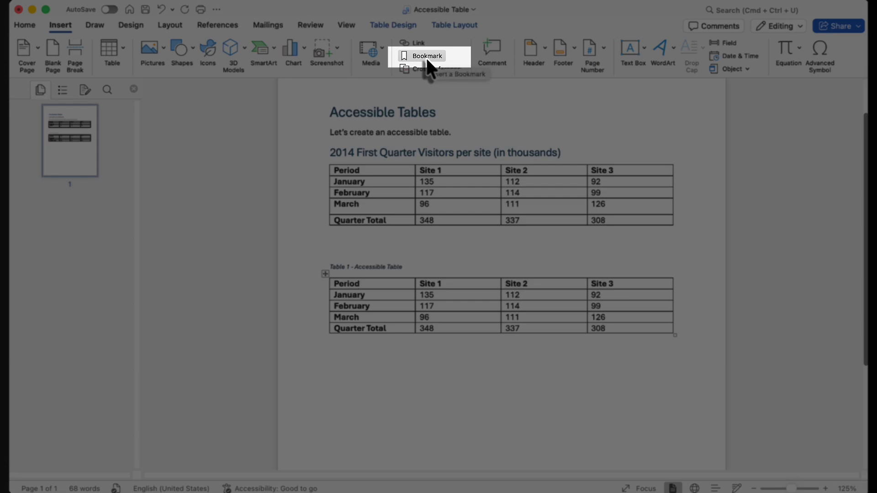
pyautogui.click(427, 61)
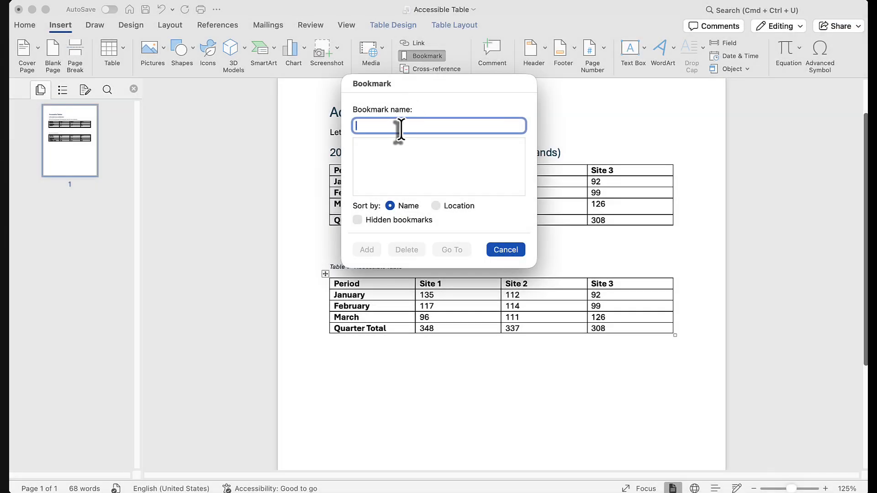
pyautogui.write('titl')
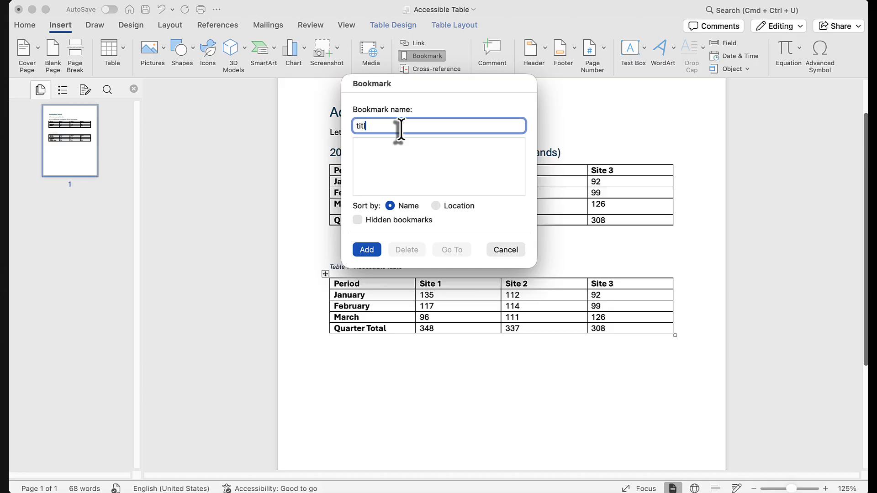
pyautogui.write('e_accessible)')
pyautogui.press('BackSpace')
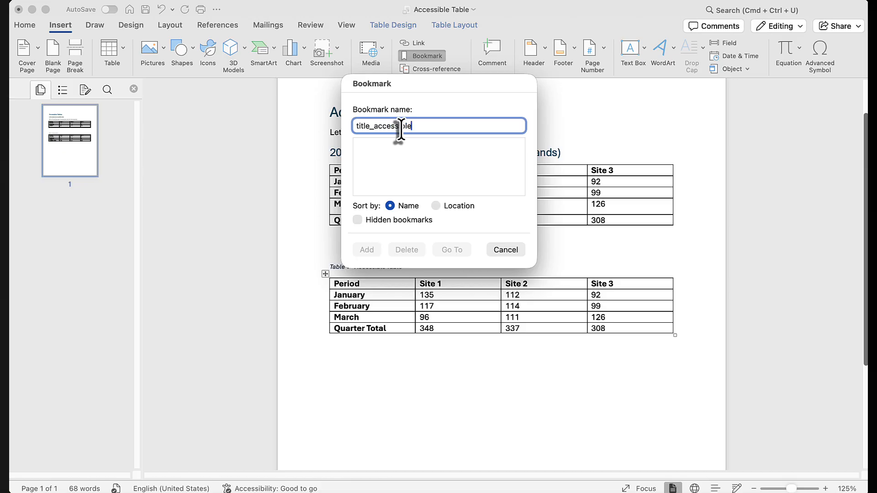
pyautogui.write('_table')
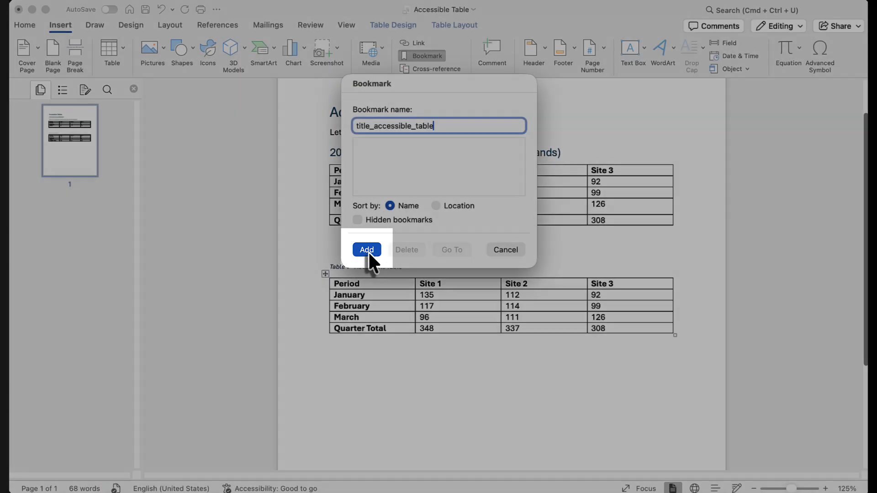
pyautogui.click(367, 250)
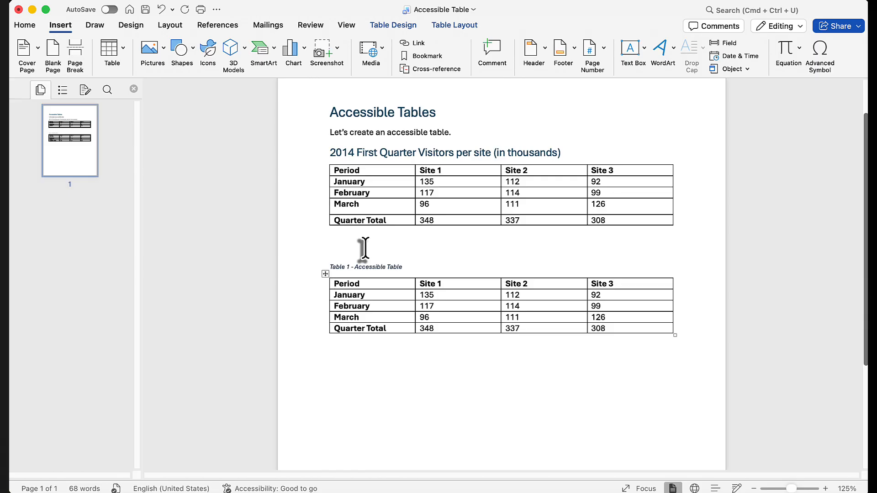
# Give the second table the alt text title "Accessible Table" and description "Table demsontrating accessible table formatting."
pyautogui.click(326, 276)
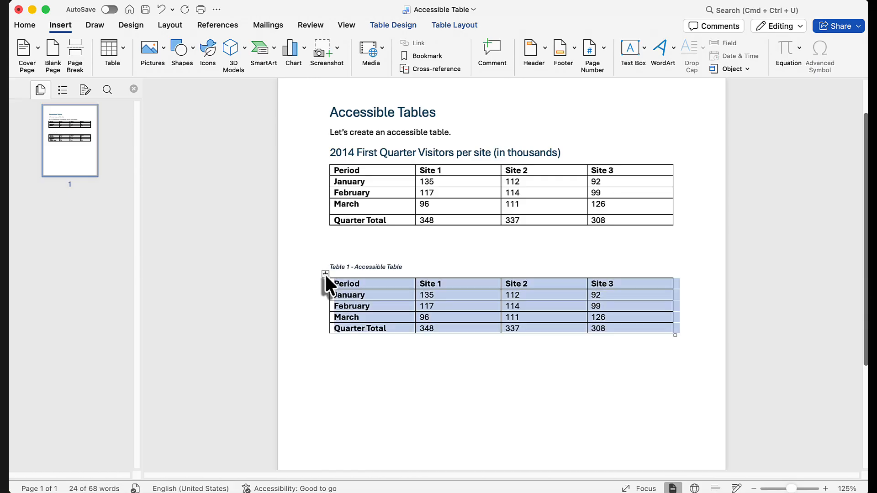
pyautogui.rightClick(324, 273)
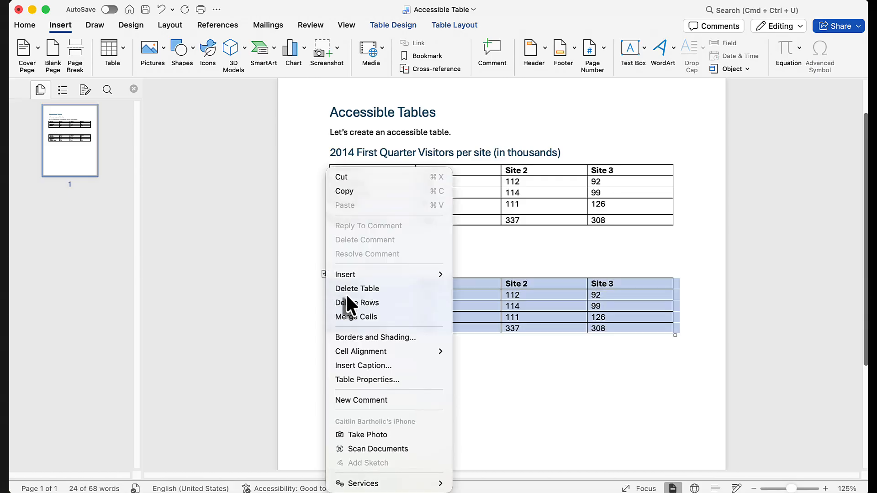
pyautogui.click(397, 381)
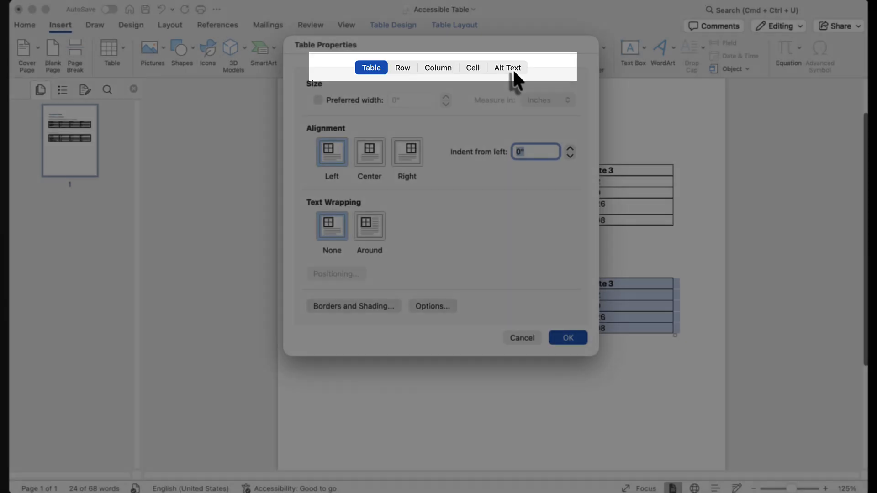
pyautogui.click(514, 69)
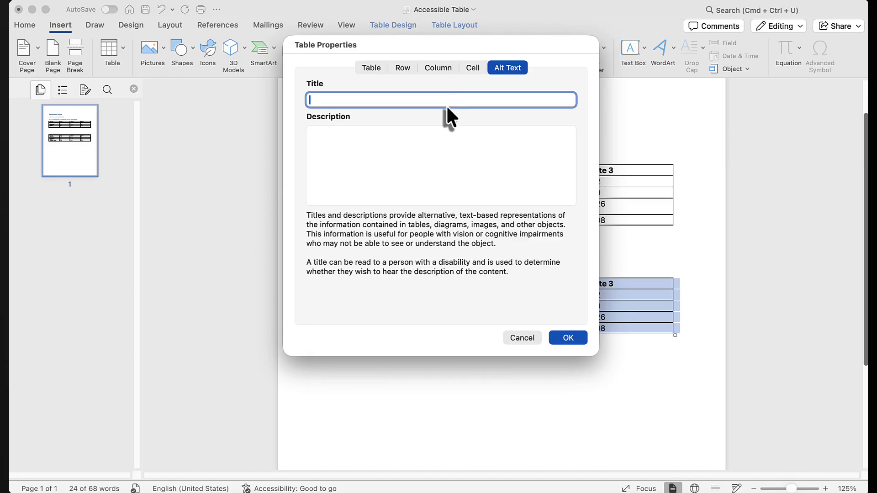
pyautogui.write('Accessible Table')
pyautogui.press('Tab')
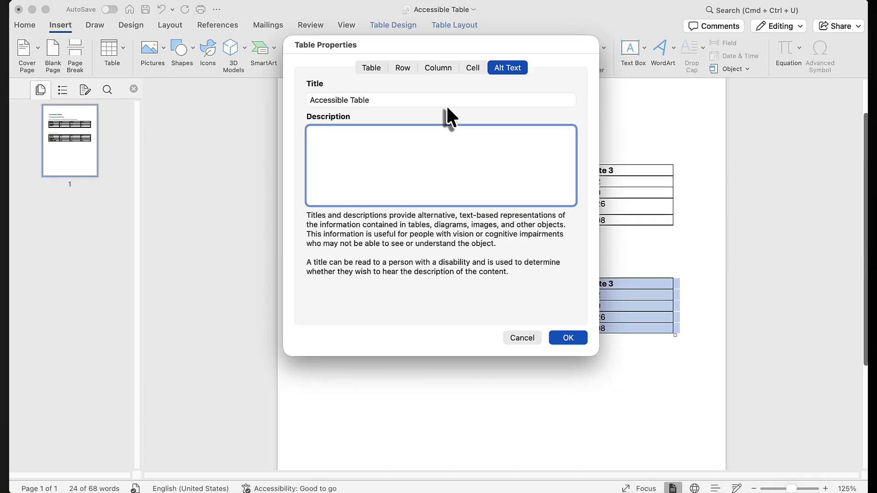
pyautogui.write('Table dems')
pyautogui.write('ontrating accessible')
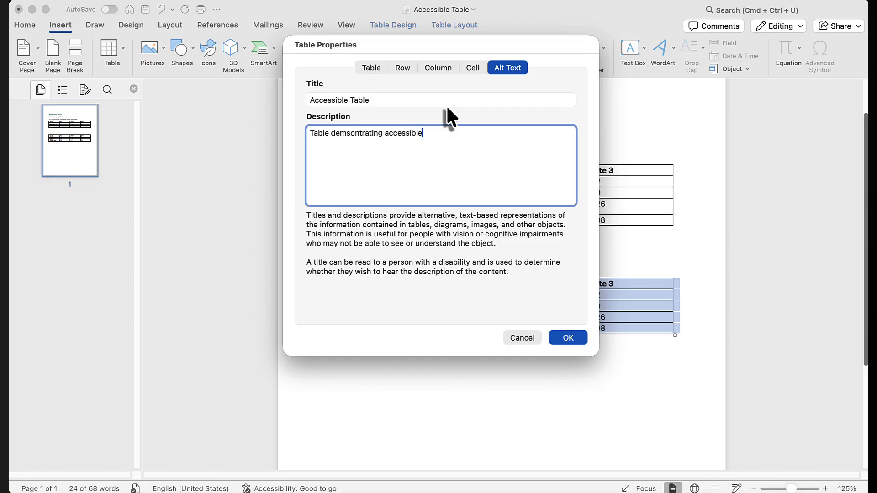
pyautogui.write(' table formatting.')
pyautogui.click(569, 336)
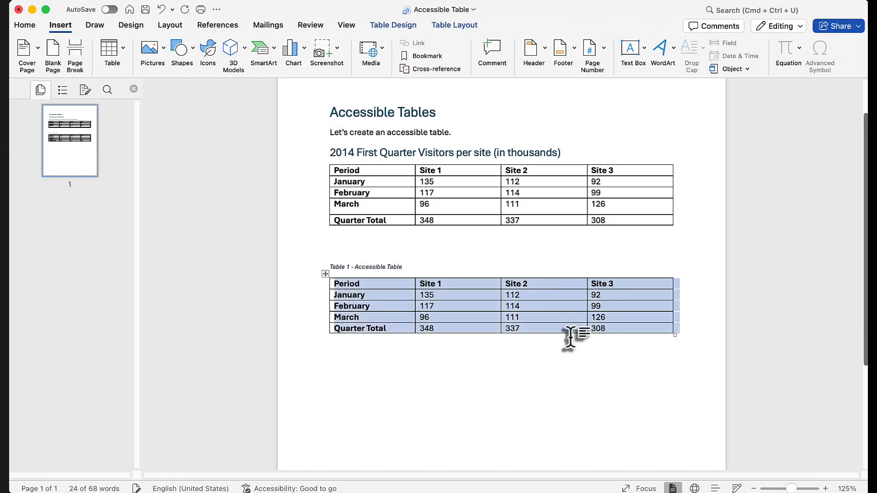
pyautogui.click(544, 352)
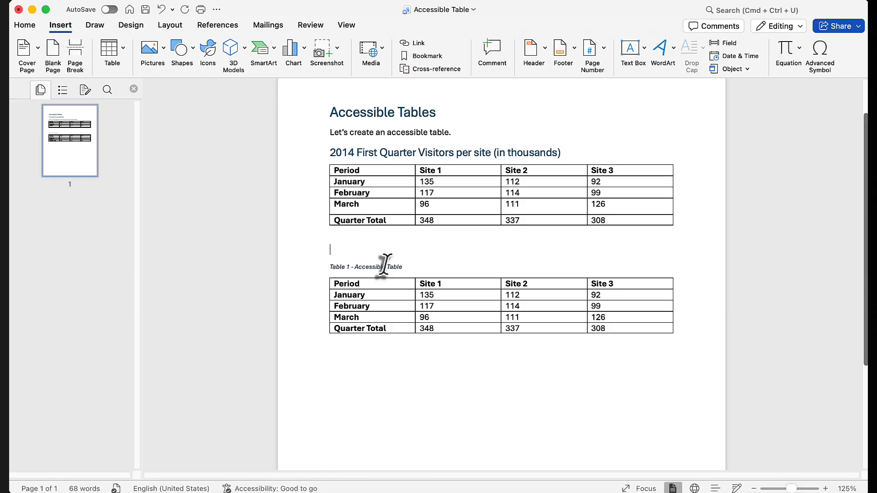
# Turn on VoiceOver and read down through the first table to the header row of the second table
pyautogui.press('super+F5')
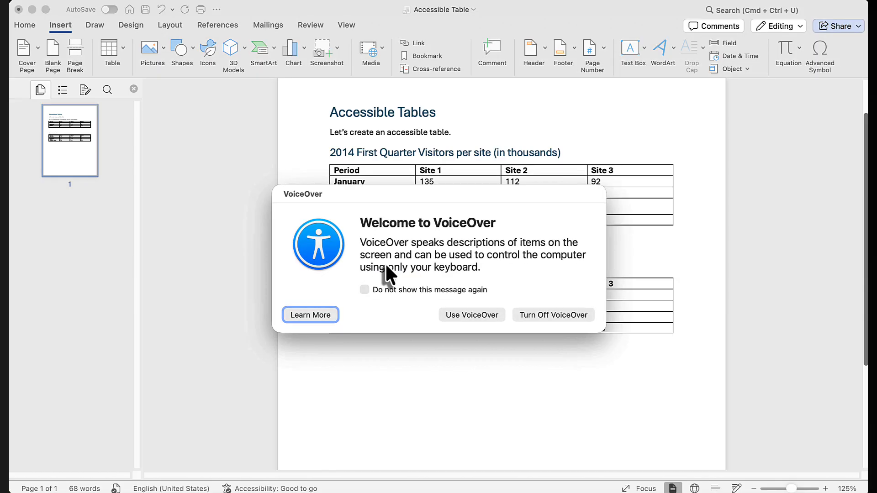
pyautogui.click(463, 315)
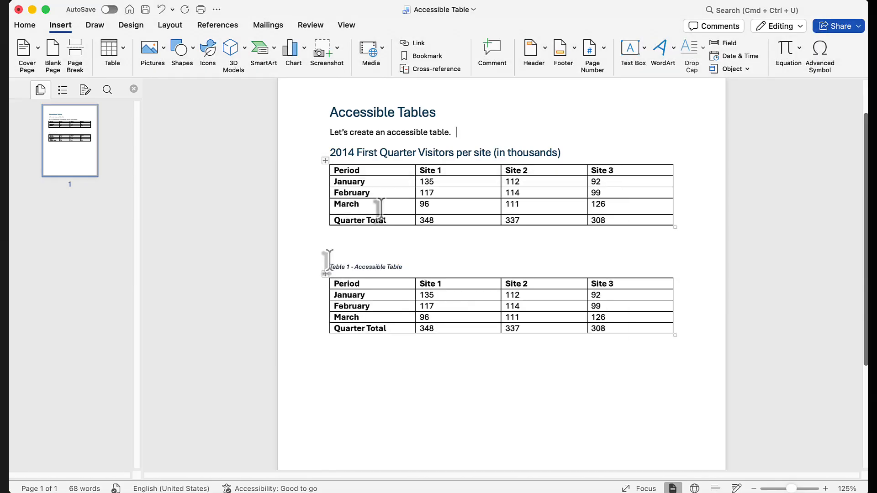
pyautogui.press('Down')
pyautogui.press('Down')
pyautogui.press('Down')
pyautogui.press('Down')
pyautogui.press('Down')
pyautogui.press('Down')
pyautogui.press('Down')
pyautogui.press('Down')
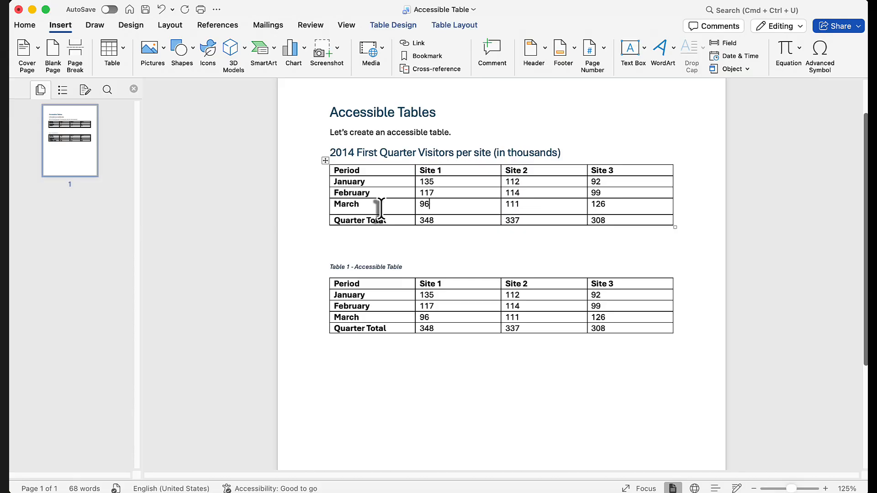
pyautogui.press('Down')
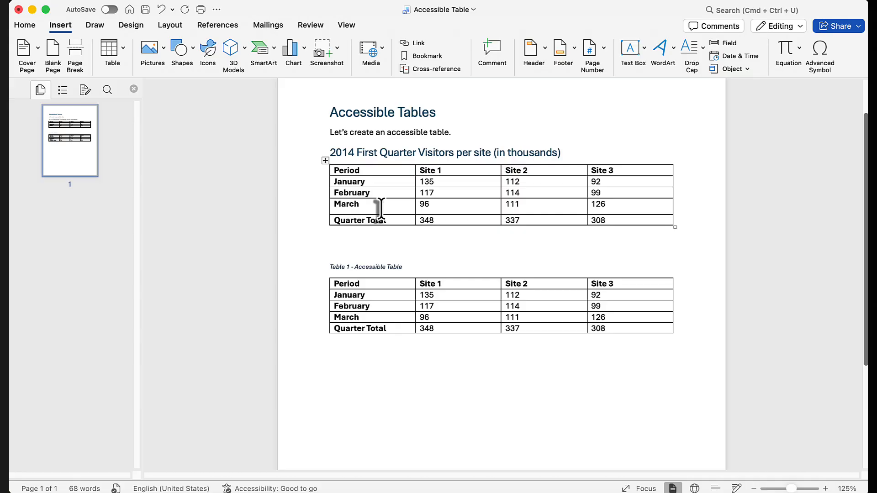
pyautogui.press('Down')
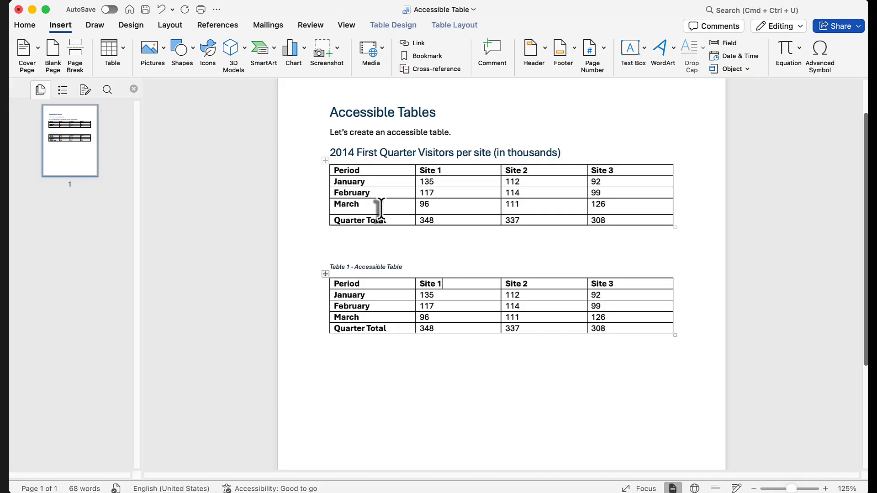
# Read the second table's cells with VoiceOver, starting at the Period header and ending in January's Site 2 cell
pyautogui.click(357, 282)
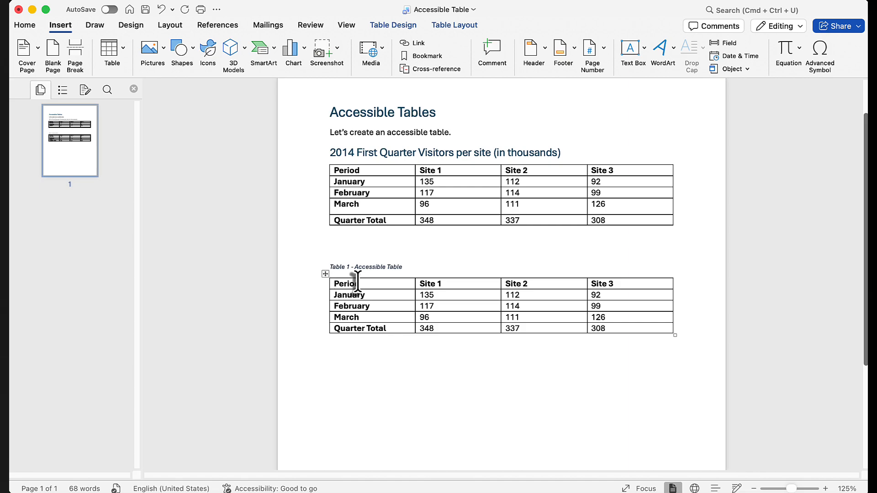
pyautogui.hotkey('ctrl', 'alt', 'Right')
pyautogui.hotkey('ctrl', 'alt', 'Right')
pyautogui.hotkey('ctrl', 'alt', 'Right')
pyautogui.hotkey('ctrl', 'alt', 'Right')
pyautogui.hotkey('ctrl', 'alt', 'Right')
pyautogui.press('Down')
pyautogui.press('Down')
pyautogui.click(526, 327)
pyautogui.click(528, 315)
pyautogui.click(528, 305)
pyautogui.click(529, 293)
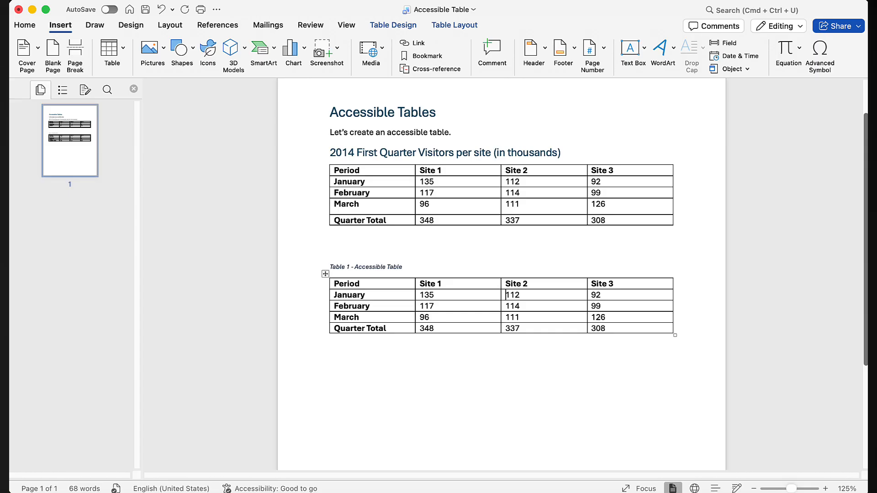
pyautogui.click(509, 294)
pyautogui.click(33, 27)
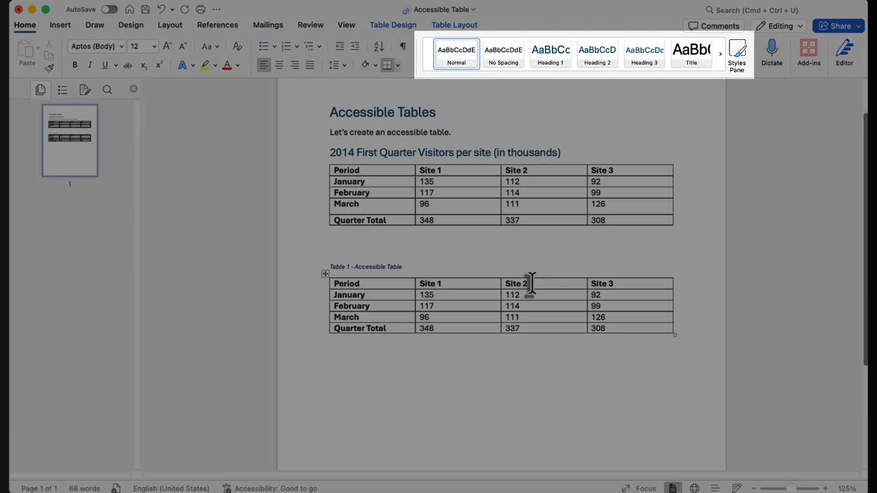
pyautogui.tripleClick(525, 284)
pyautogui.keyDown('shift'); pyautogui.click(428, 282); pyautogui.keyUp('shift')
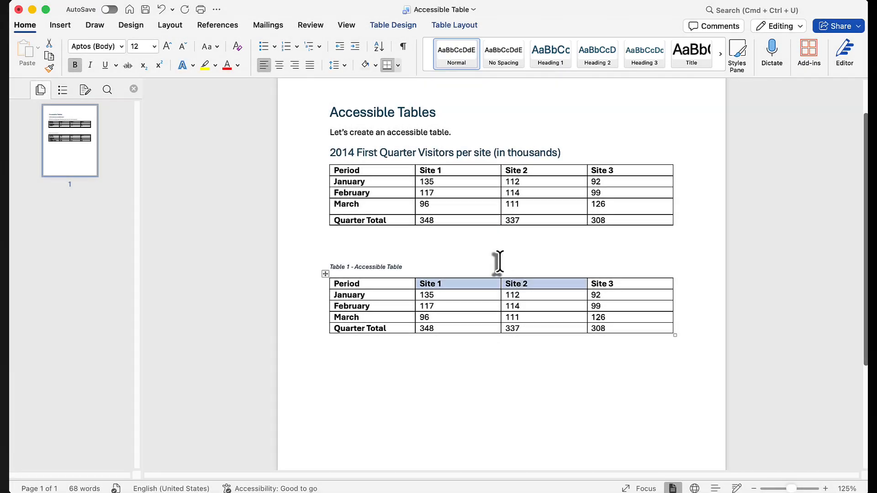
pyautogui.click(500, 262)
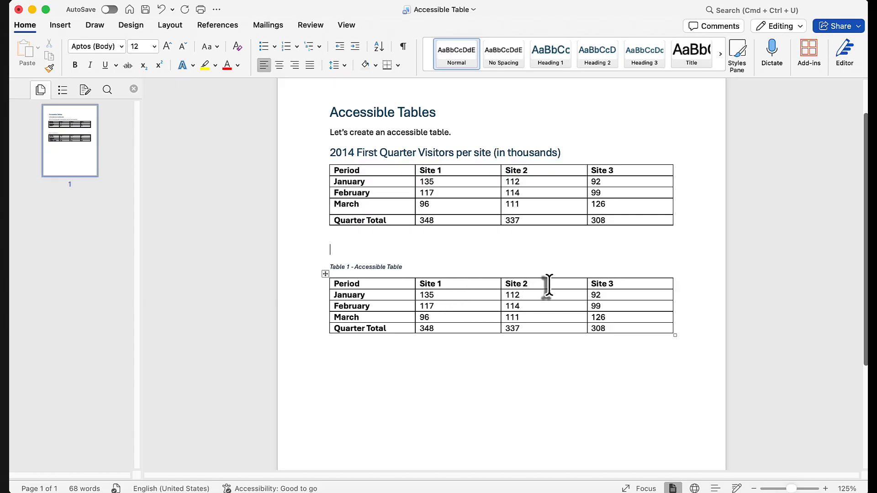
# Merge the Site 1 and Site 2 header cells of the second table
pyautogui.moveTo(548, 285); pyautogui.dragTo(470, 294)
pyautogui.rightClick(467, 284)
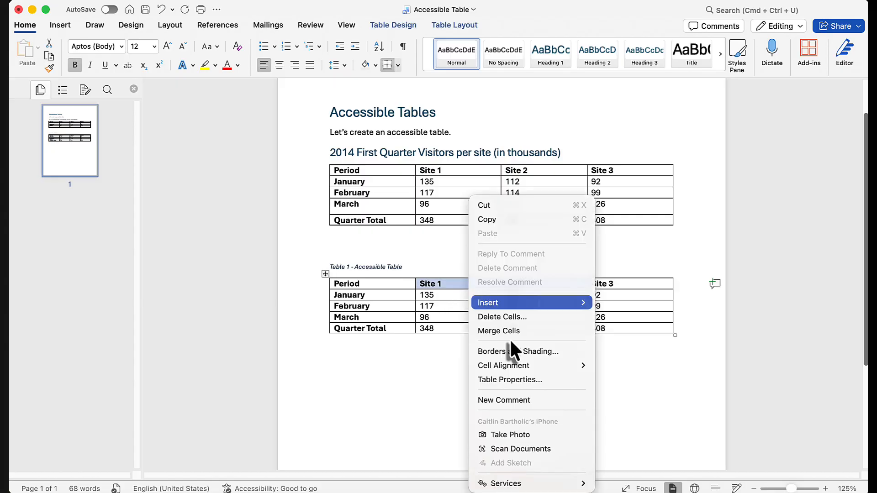
pyautogui.moveTo(529, 370)
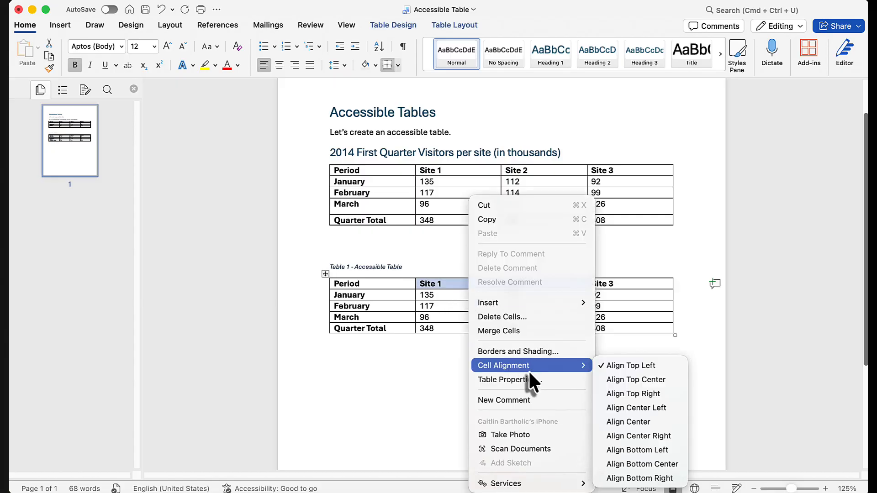
pyautogui.click(522, 332)
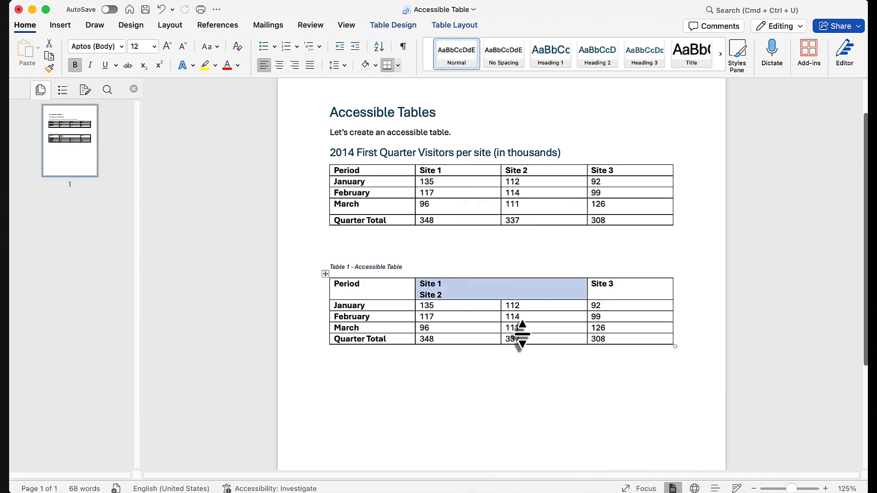
# Undo the merge of the Site 1 and Site 2 header cells and deselect them
pyautogui.press('super+z')
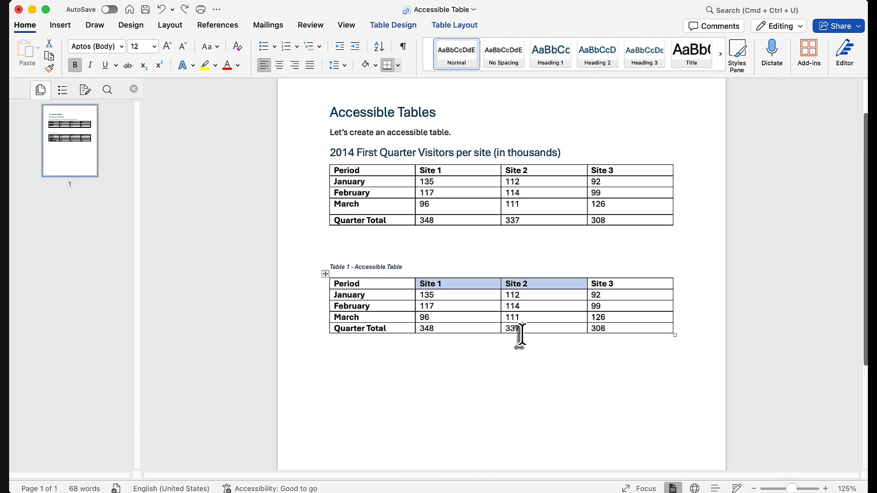
pyautogui.click(560, 358)
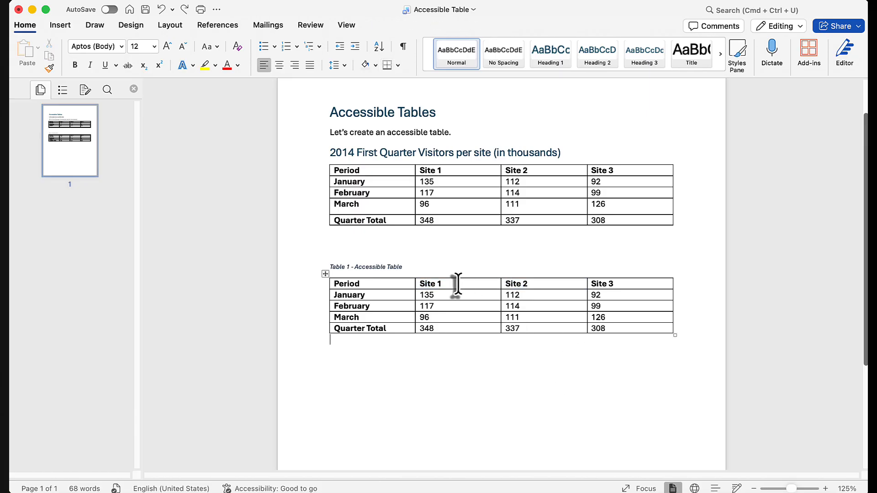
# Try the plain grey grid table style on the whole second table and undo the style change
pyautogui.click(325, 277)
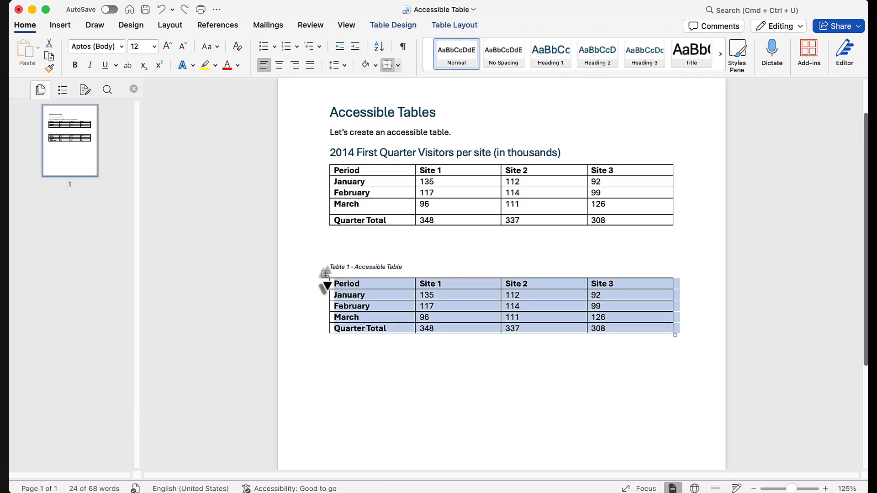
pyautogui.click(393, 28)
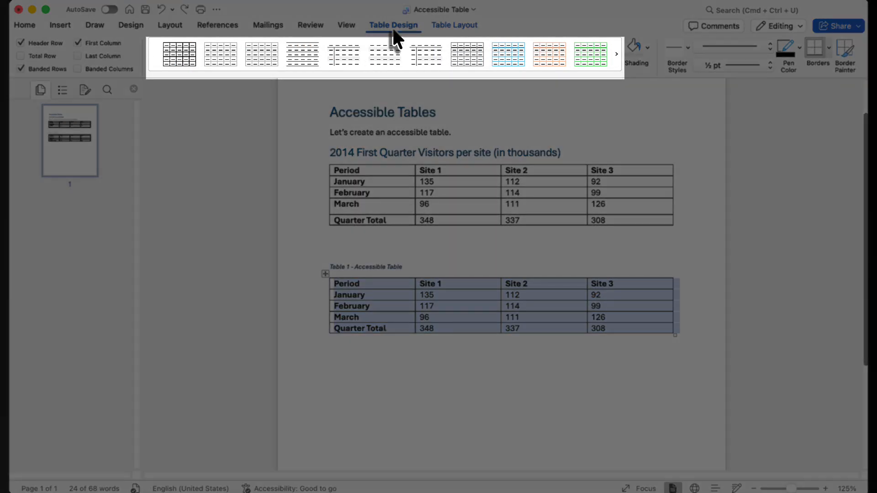
pyautogui.click(465, 59)
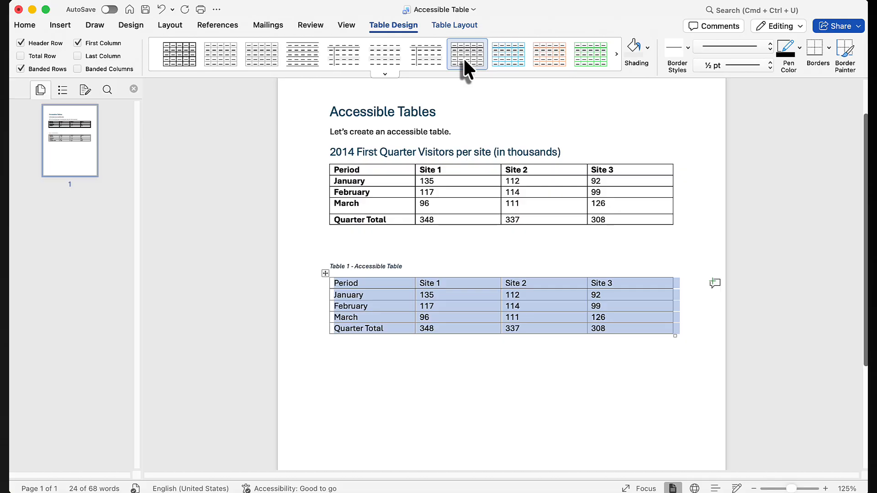
pyautogui.press('super+z')
pyautogui.click(556, 268)
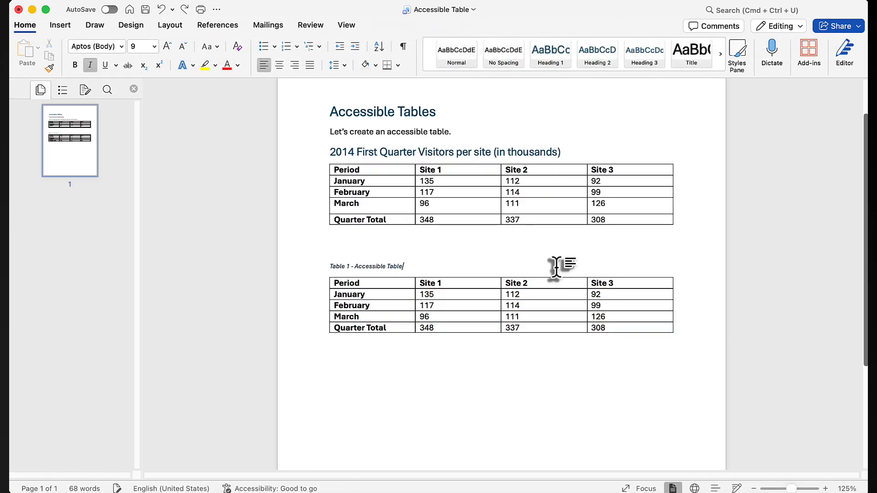